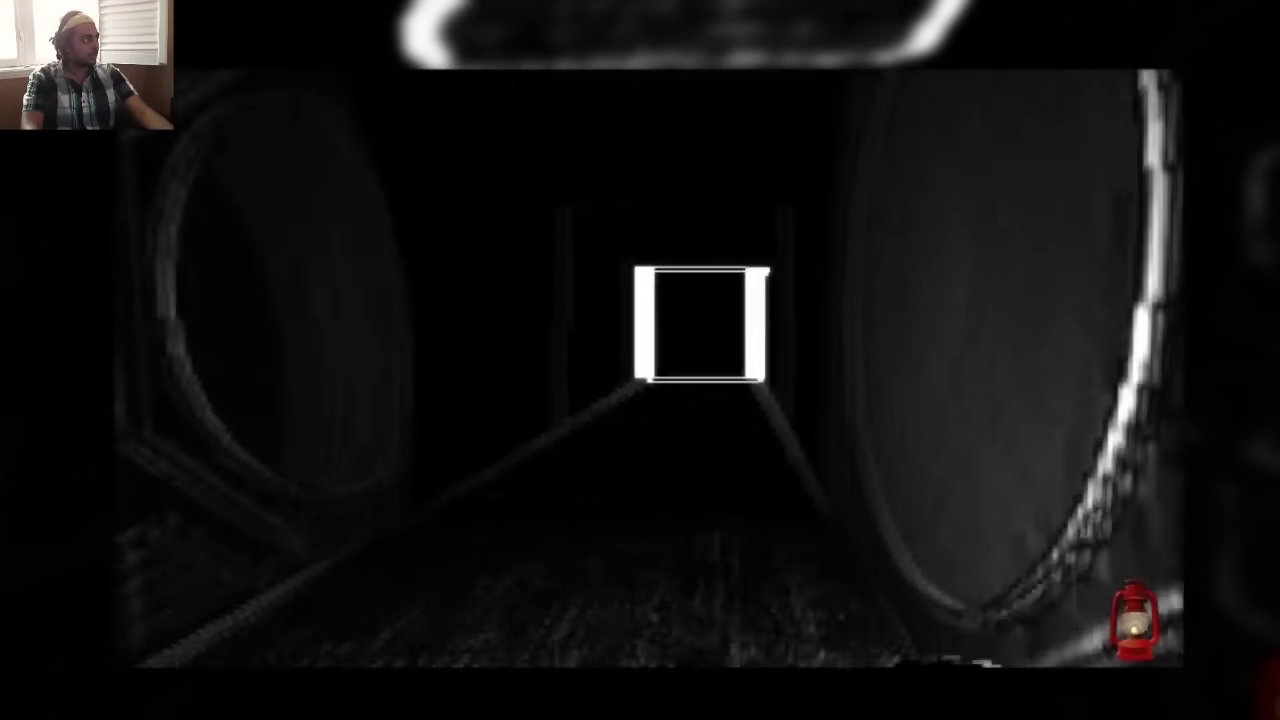
key(w)
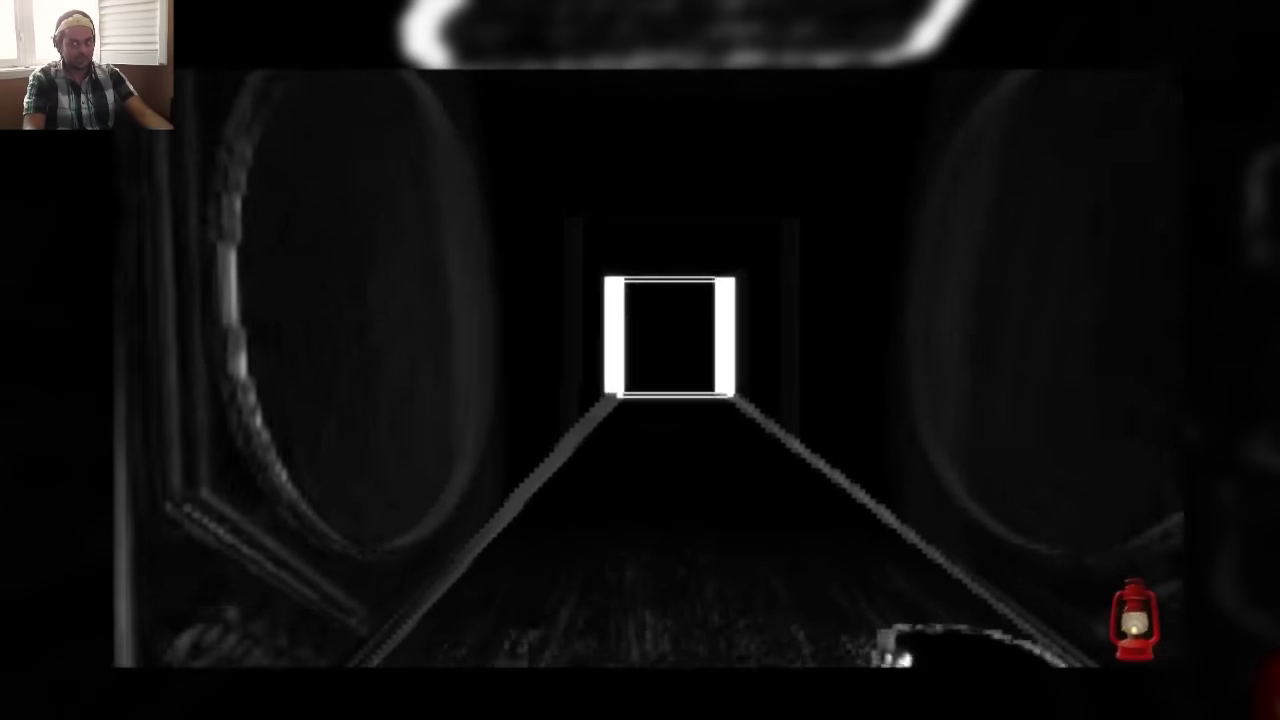
key(w)
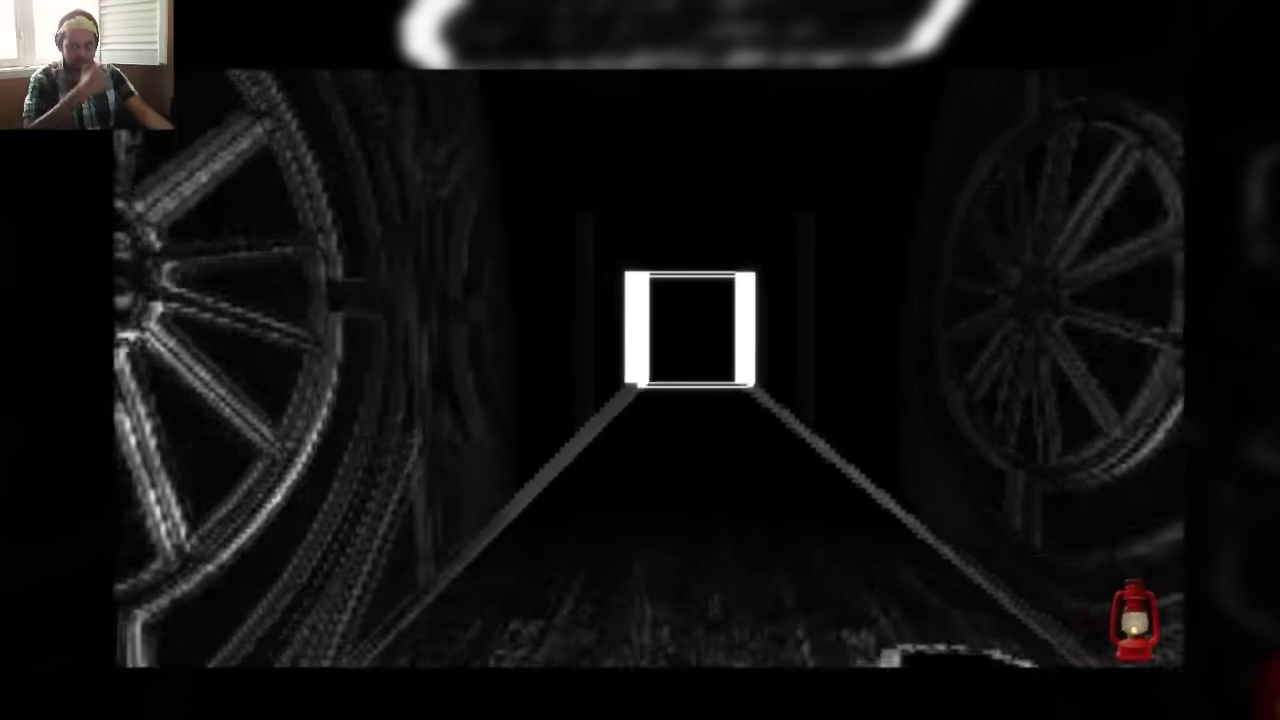
key(w)
key(e)
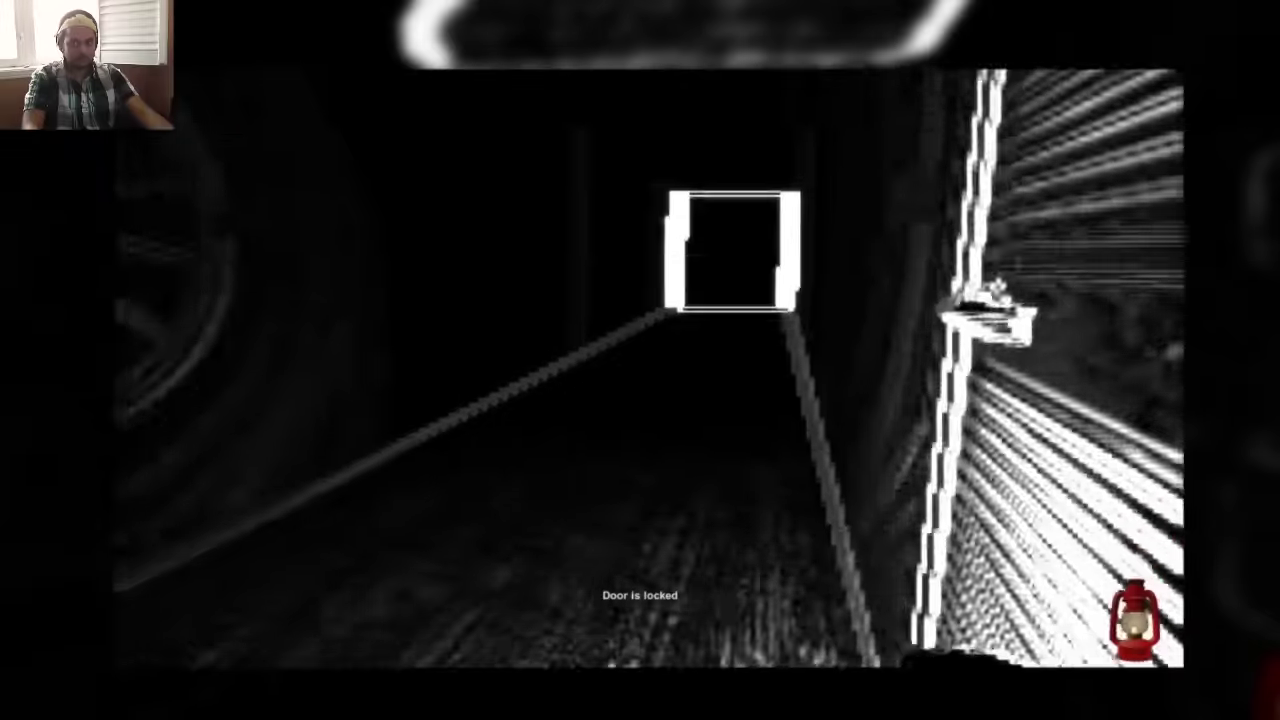